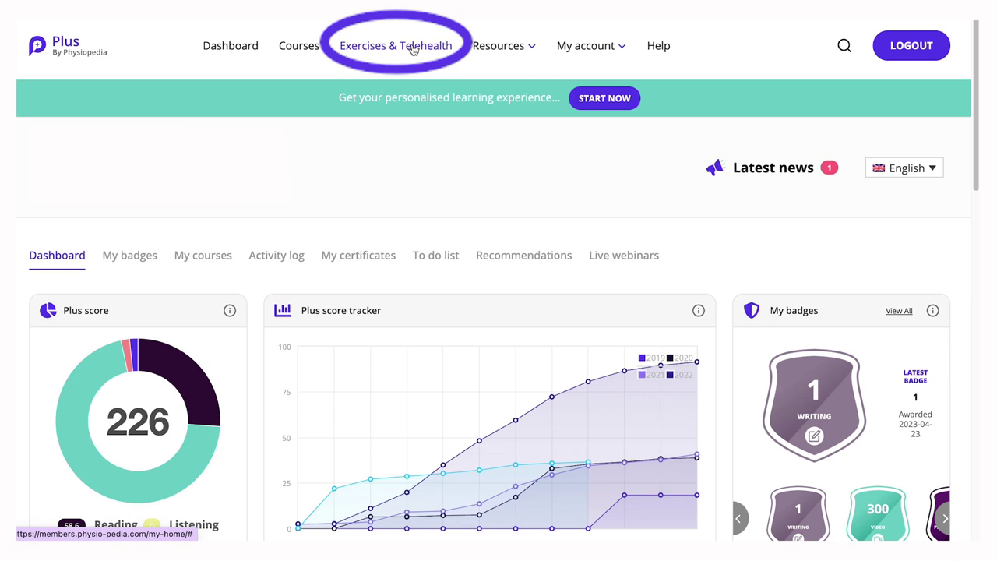
Begin a new exercise plan and bring up Shoulder > Strengthening exercises from the category list
click(413, 47)
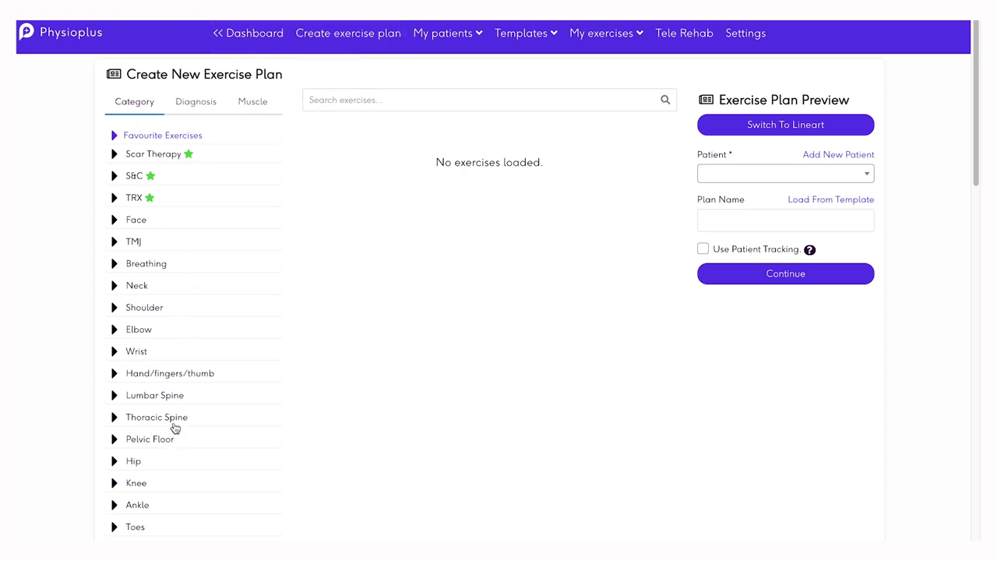
scroll(174, 428, down, 1)
scroll(175, 427, down, 5)
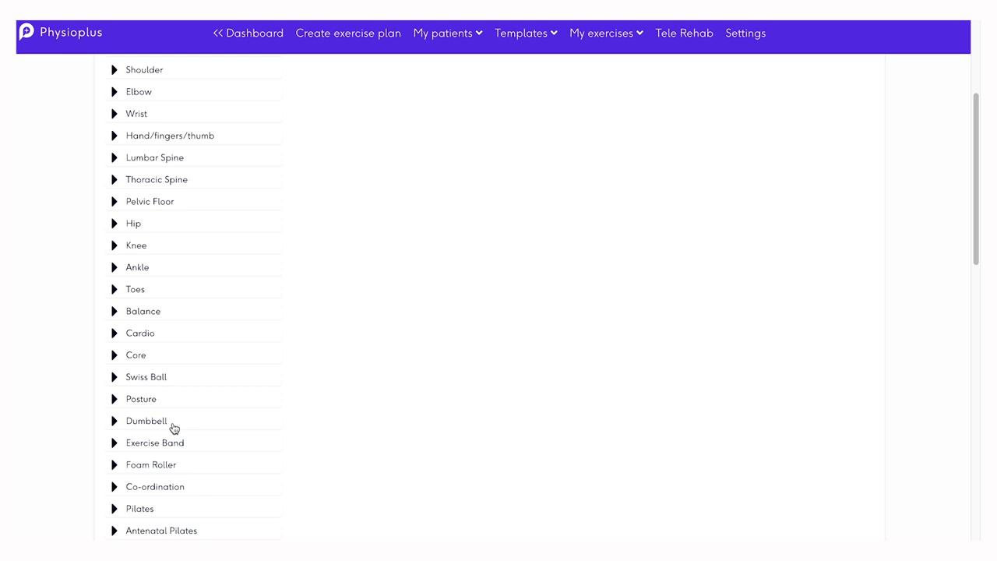
scroll(175, 427, up, 1)
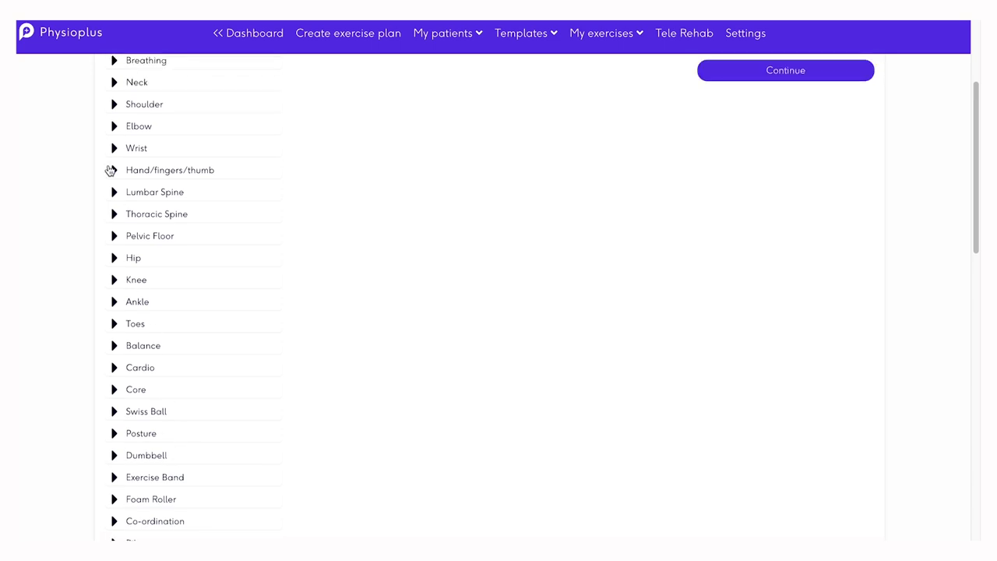
click(114, 104)
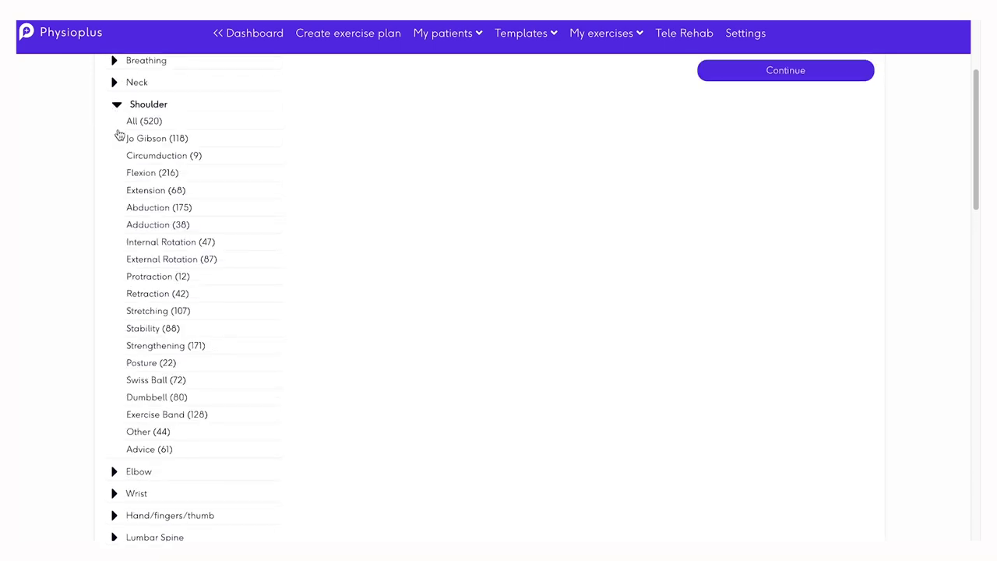
scroll(155, 350, up, 4)
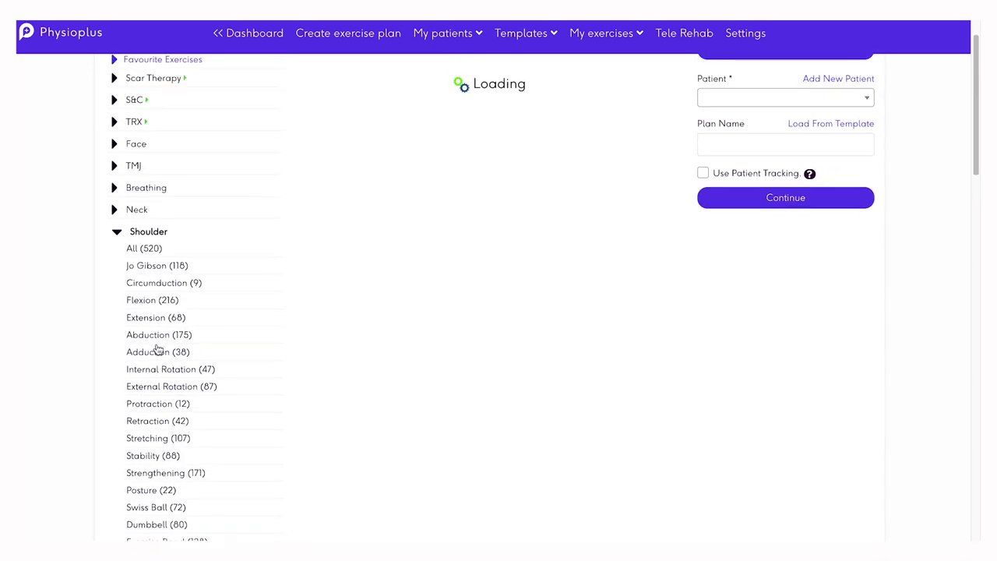
scroll(155, 349, up, 2)
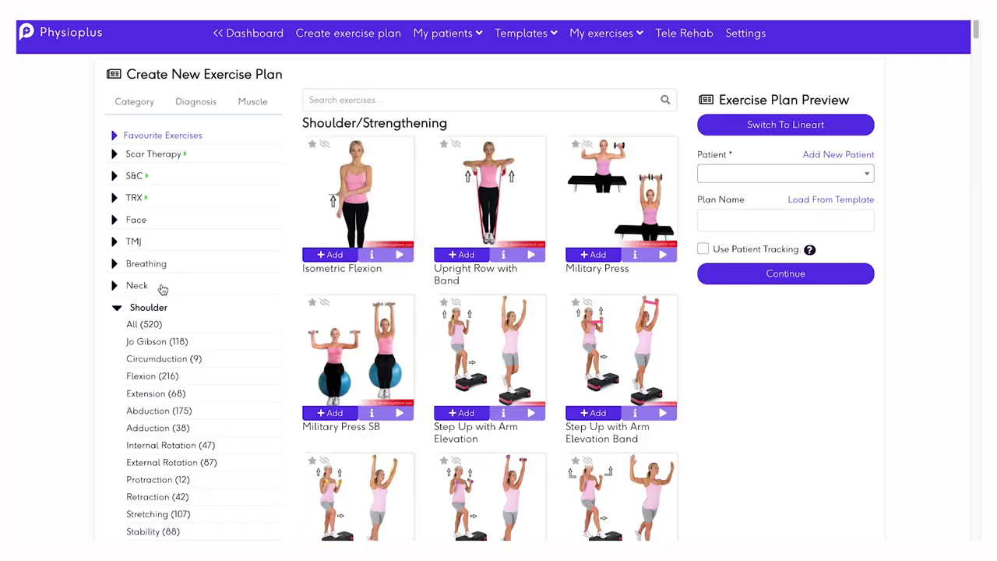
Search diagnoses for 'rotator' and load the Rotator Cuff Tendinopathy exercises
click(196, 104)
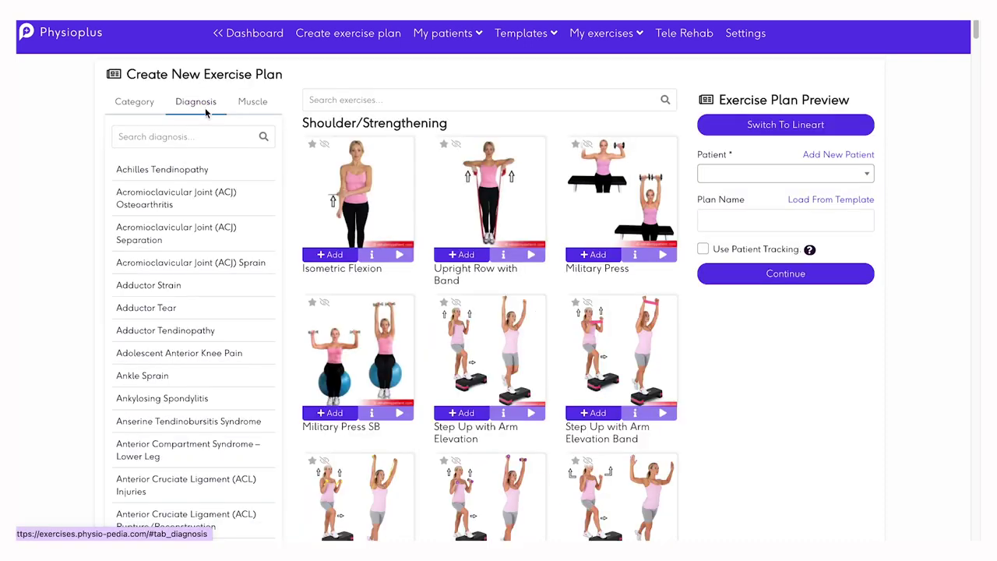
click(201, 139)
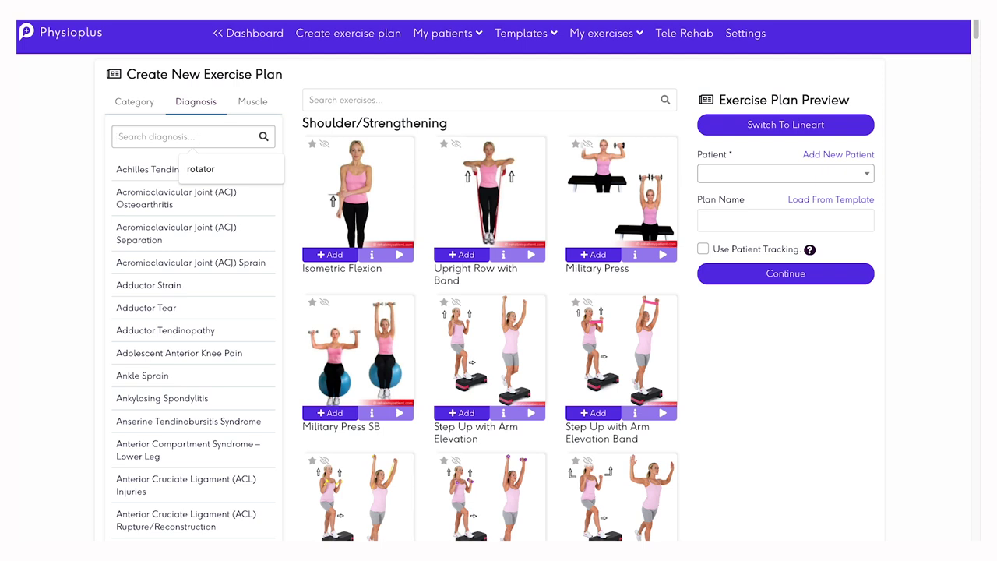
text(rotator)
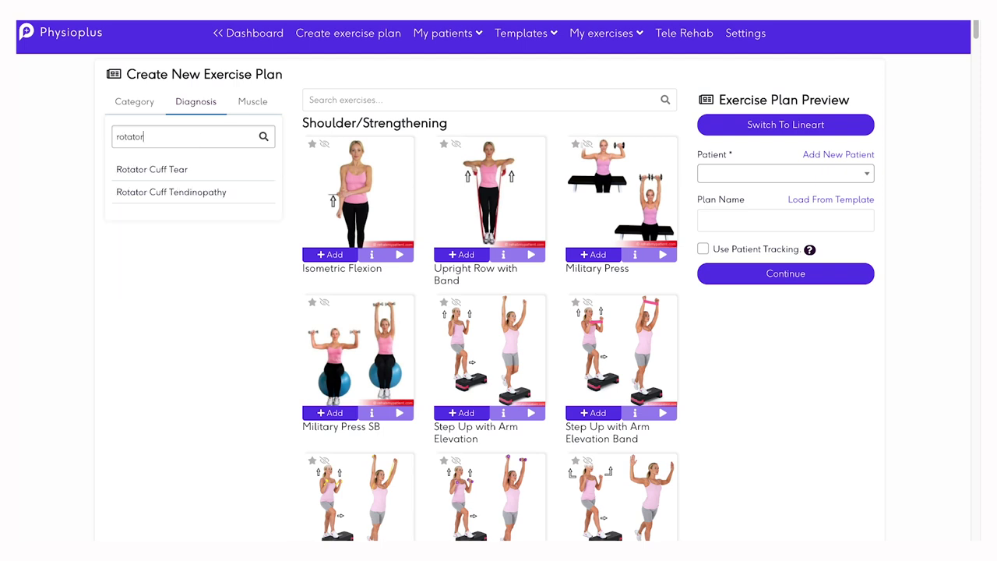
click(185, 200)
scroll(184, 204, down, 1)
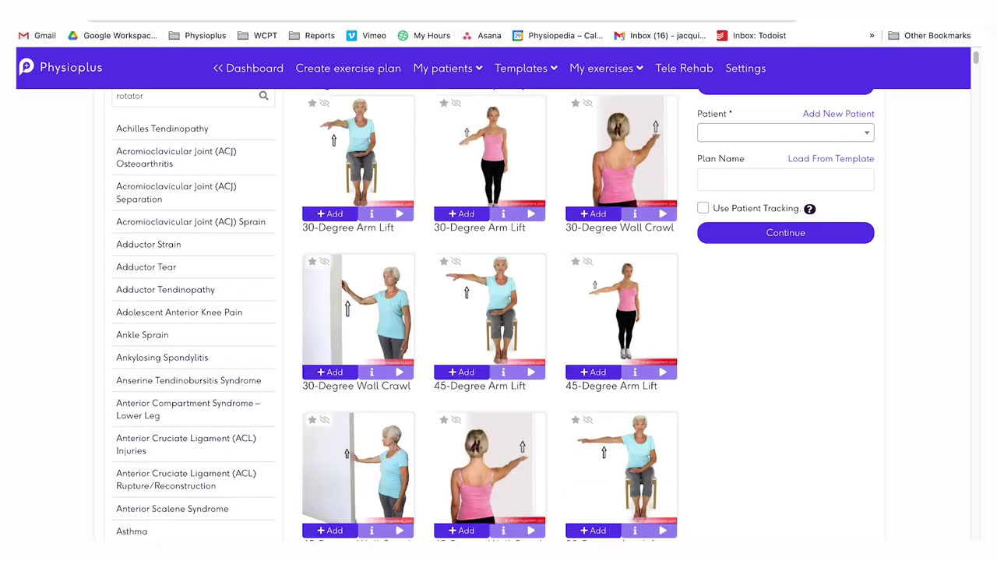
scroll(256, 102, up, 1)
Search muscles for 'quadricep' and load the Quadriceps exercises
click(252, 101)
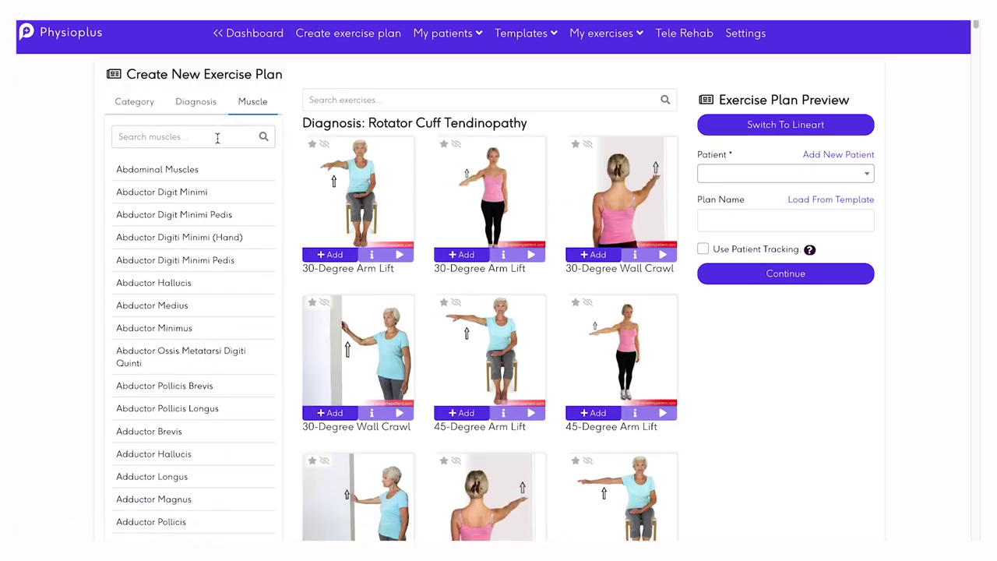
click(215, 137)
text(q)
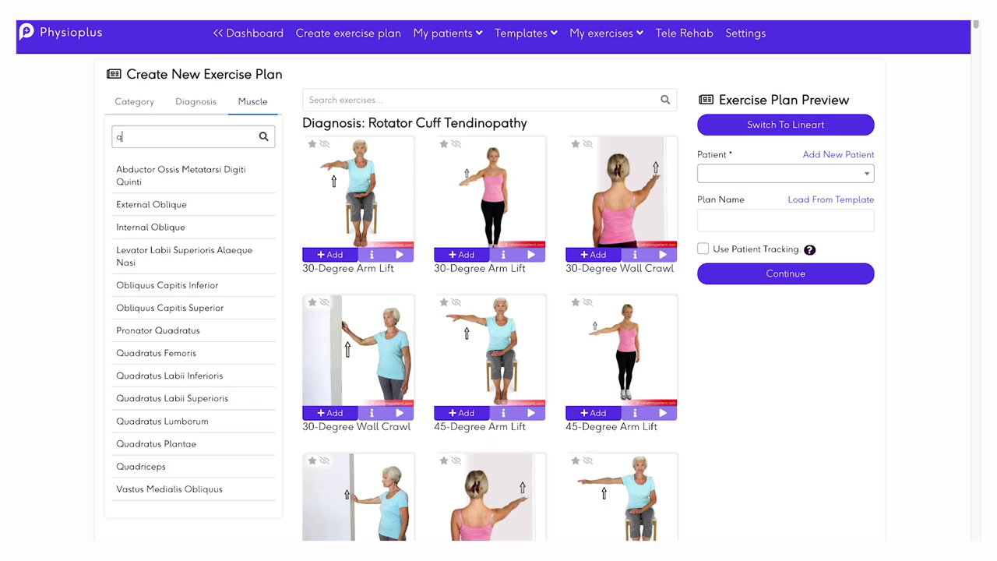
text(uadricep)
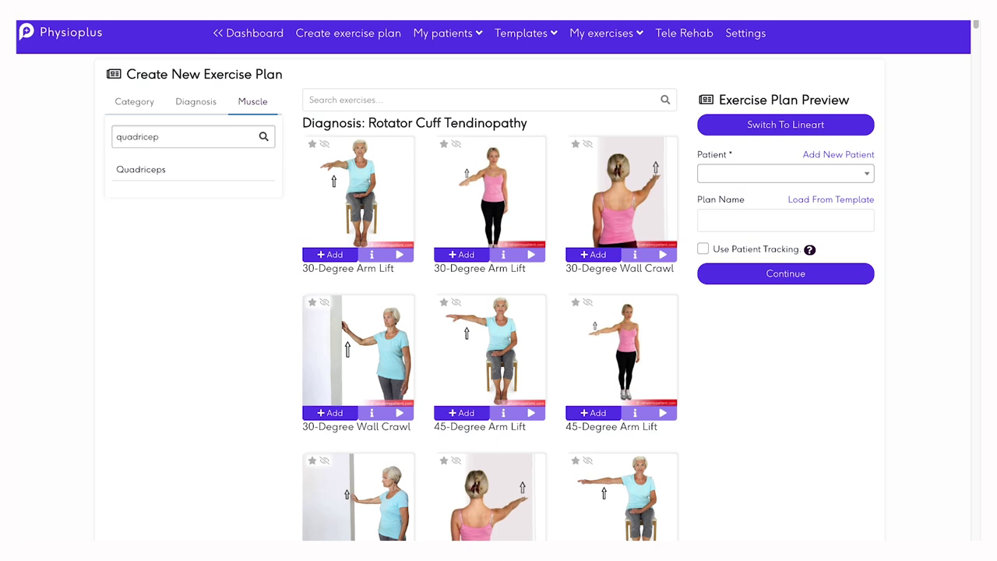
click(163, 173)
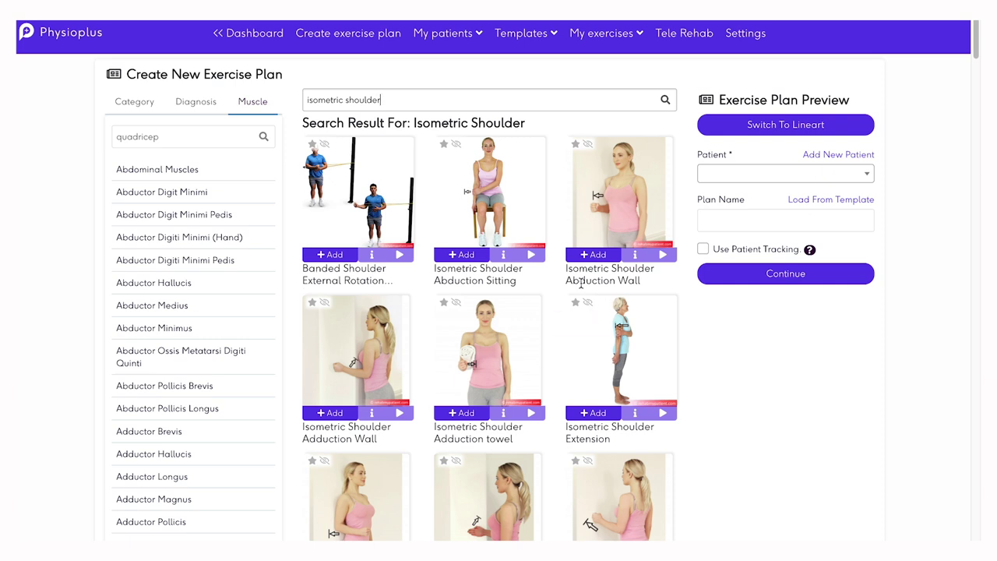
Play the Isometric Shoulder Abduction Wall demonstration video from the search results
mouse_move(637, 263)
click(662, 255)
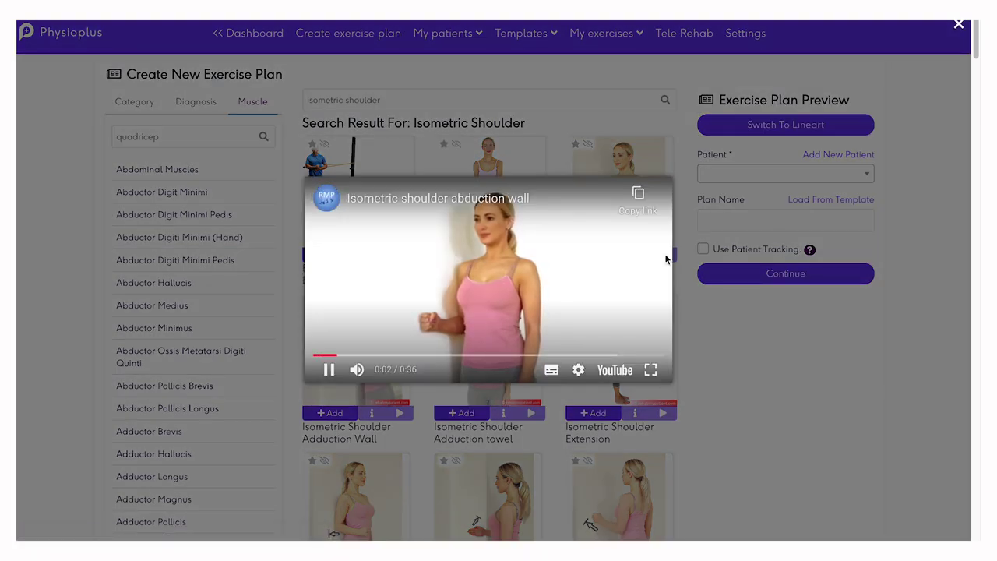
Close the video and add Isometric Shoulder Abduction Wall, Extension and Flexion Wall to the plan
click(908, 207)
click(594, 255)
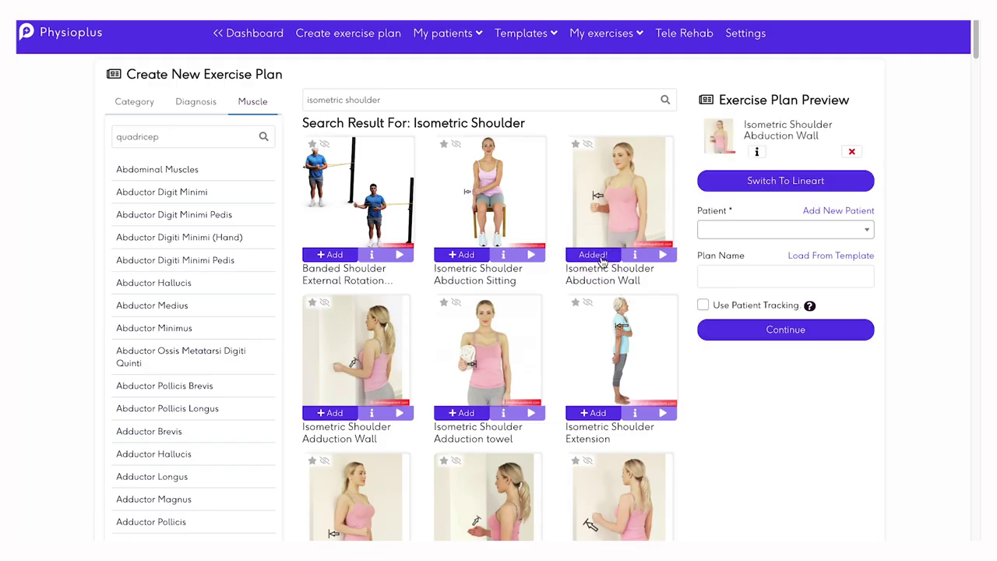
click(589, 413)
scroll(591, 419, down, 2)
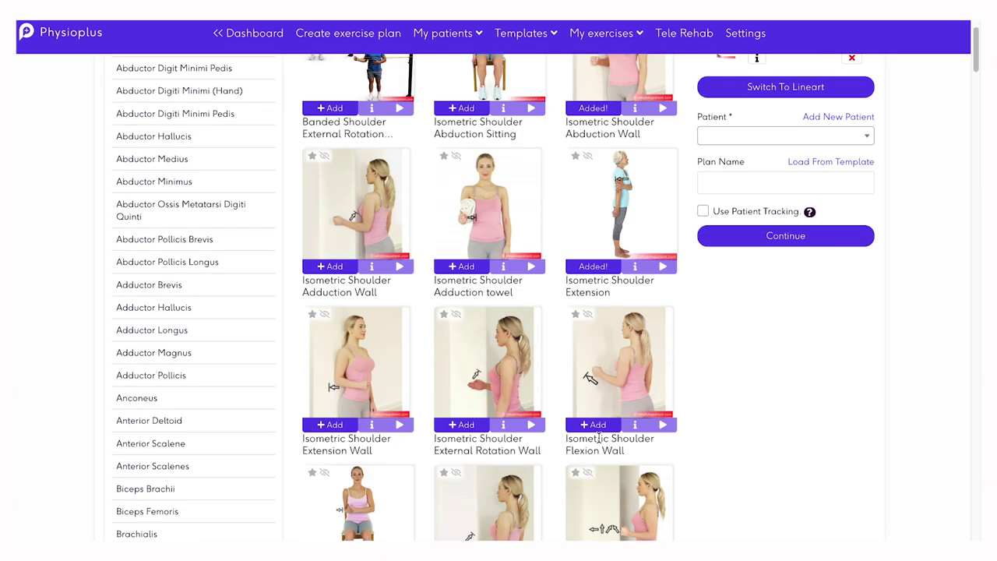
click(603, 427)
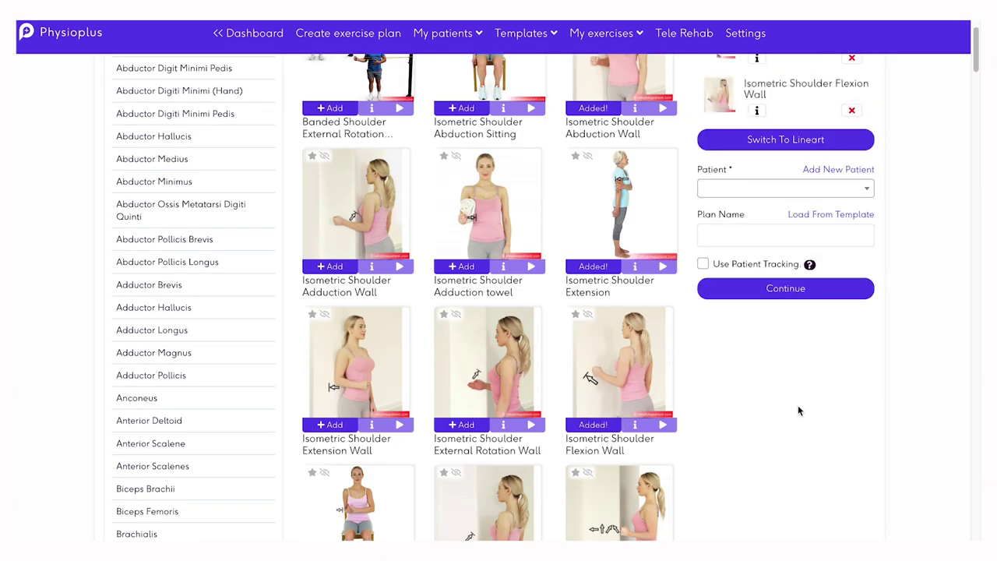
scroll(798, 408, up, 2)
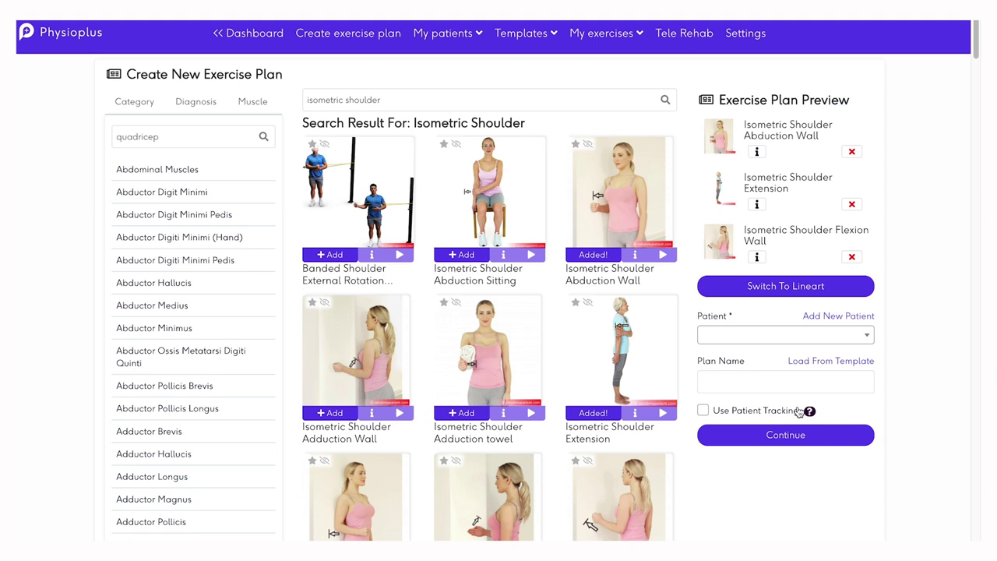
Toggle the exercise images to line art and back, and look through the patient list
click(819, 289)
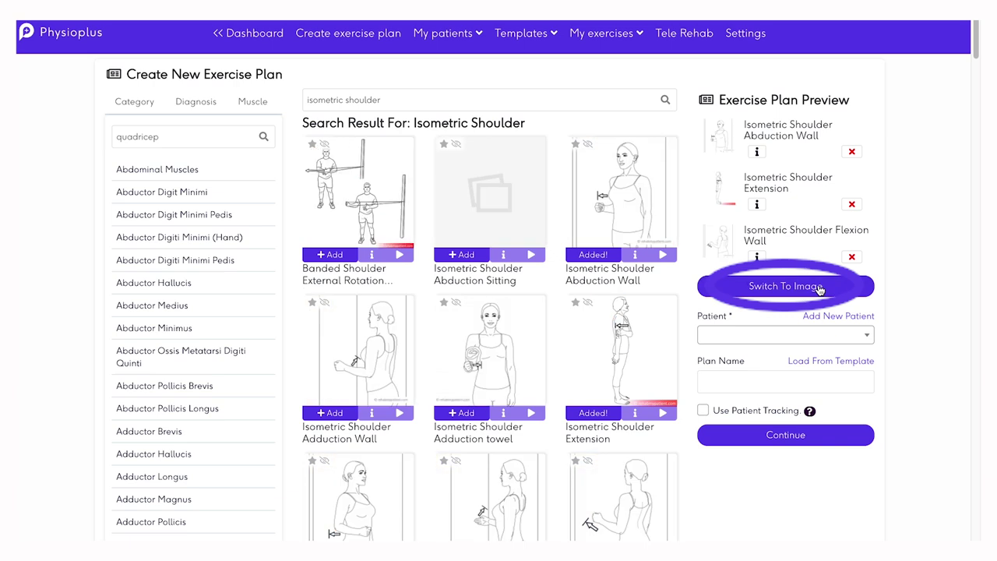
click(819, 287)
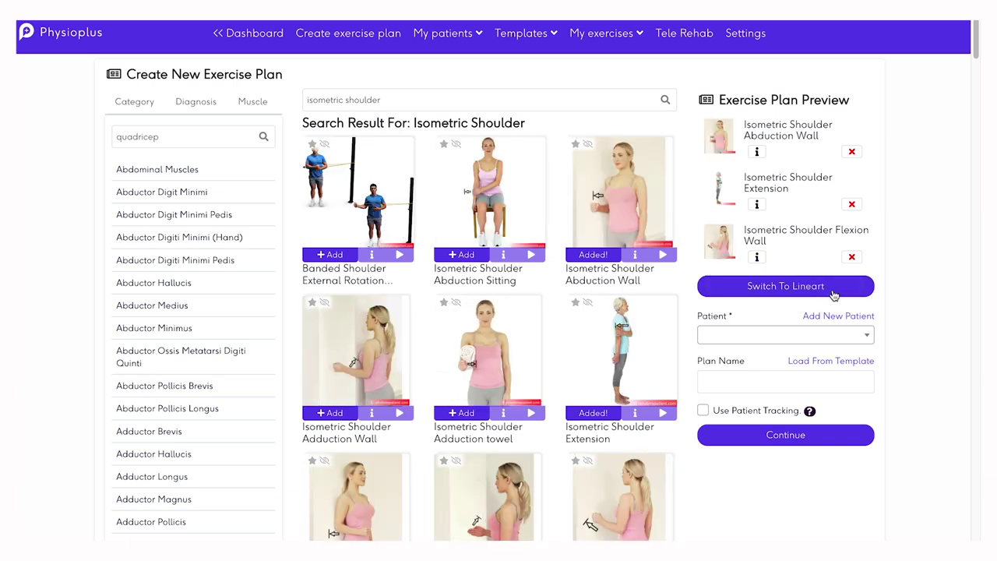
click(869, 340)
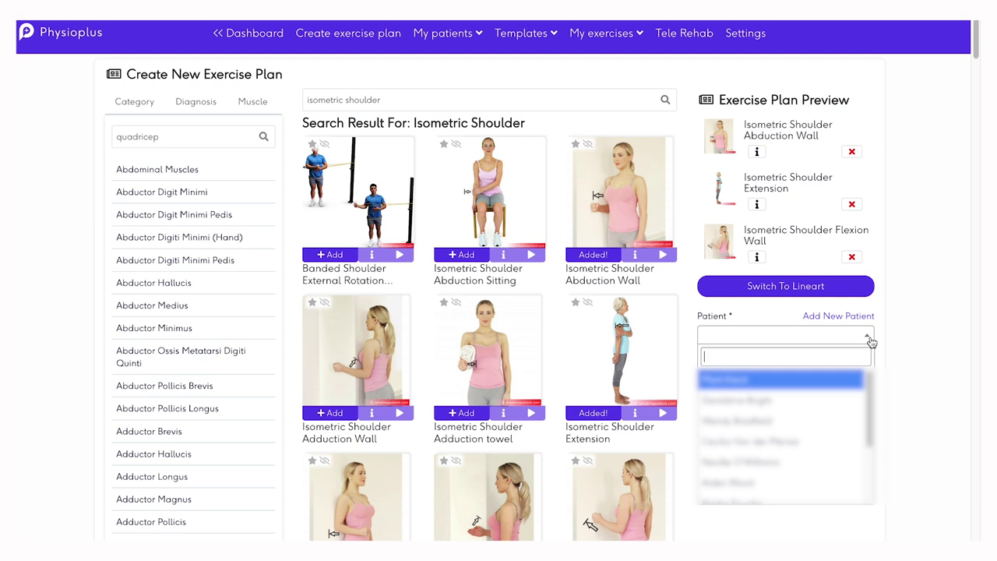
click(870, 340)
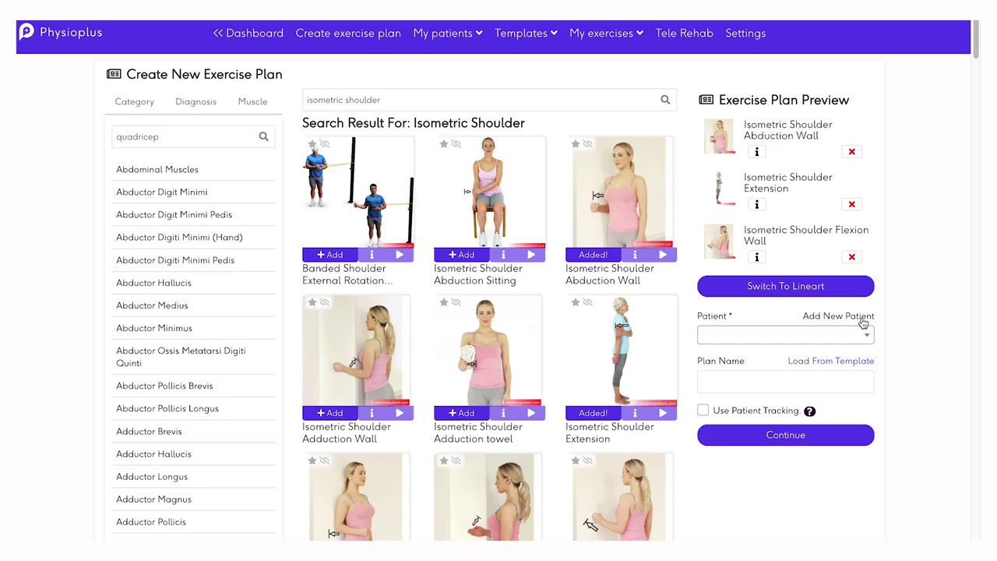
Open and dismiss the Add New Patient form, then continue to the plan preview
click(861, 317)
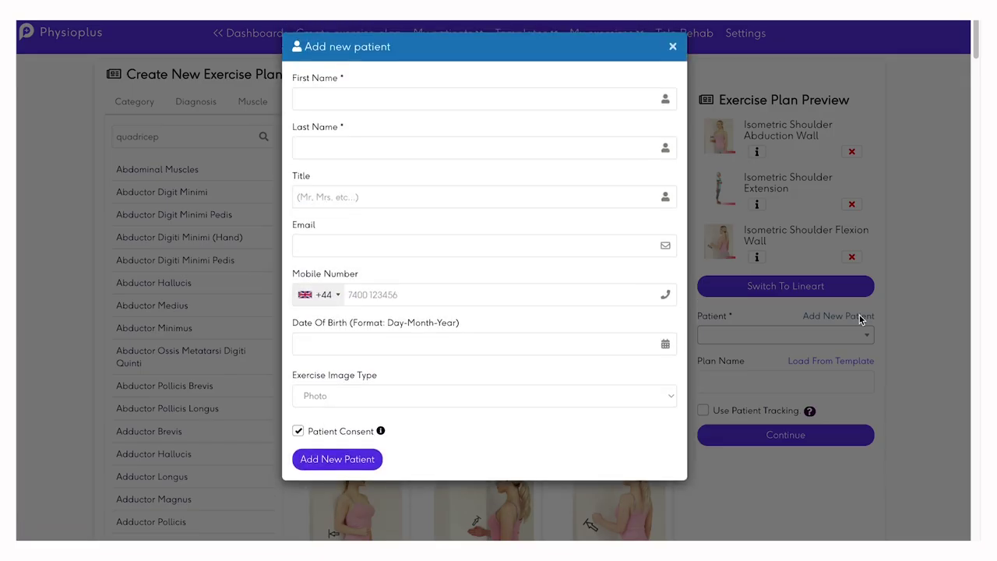
click(673, 47)
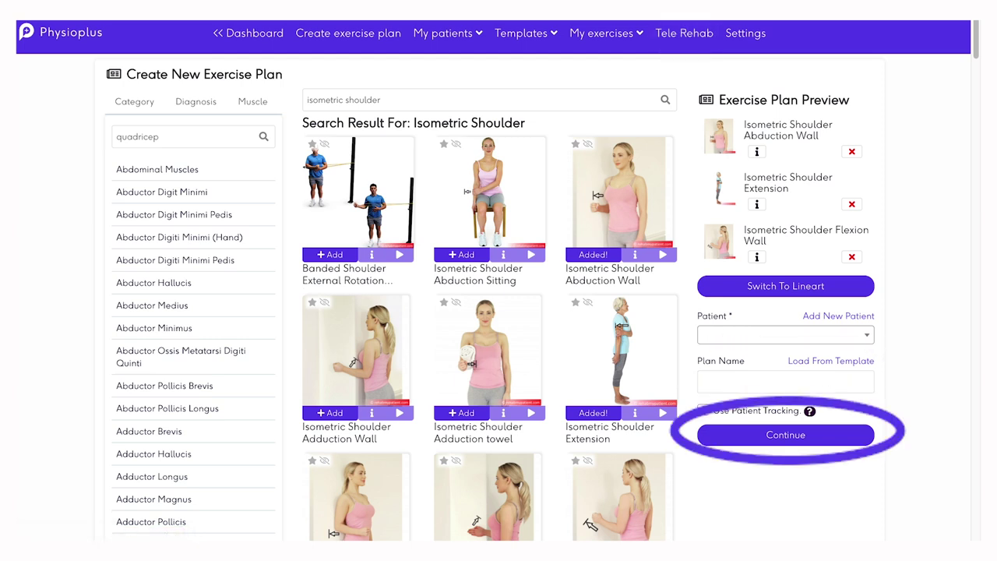
click(805, 436)
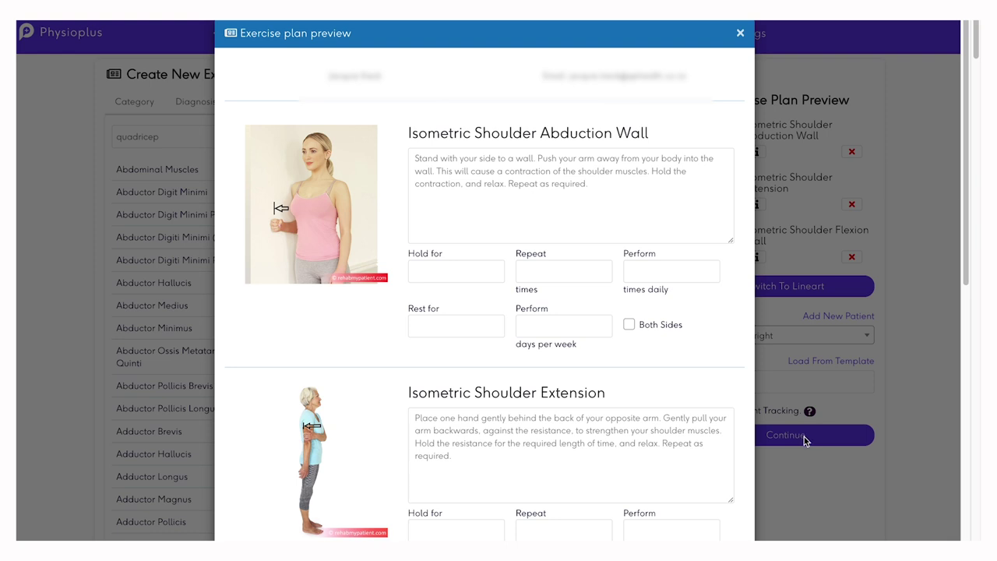
Give Isometric Shoulder Abduction Wall a 5 seconds hold, 10 repeats, 2 times daily, and save
click(456, 271)
text(5 sec)
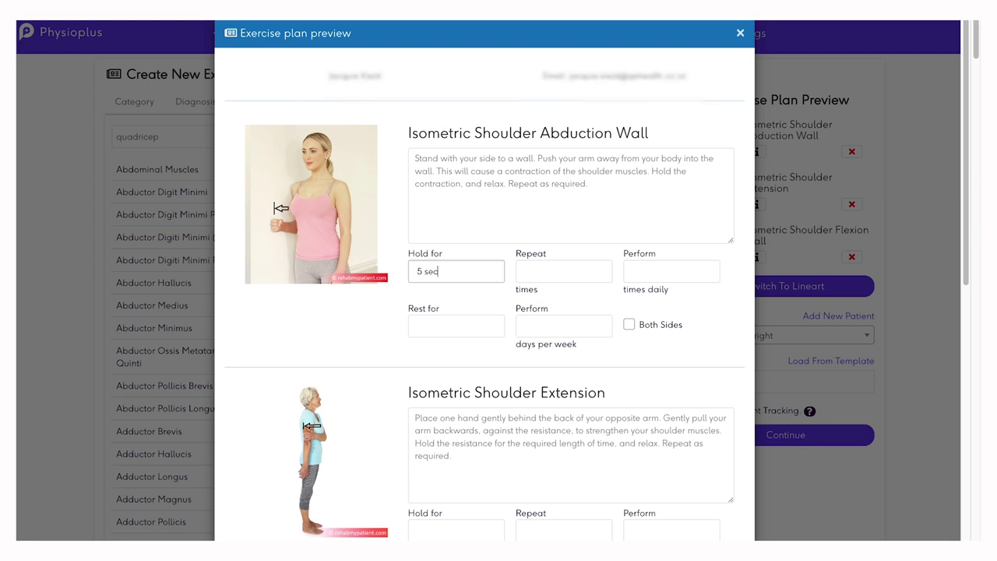
text(onds)
key(Tab)
text(10)
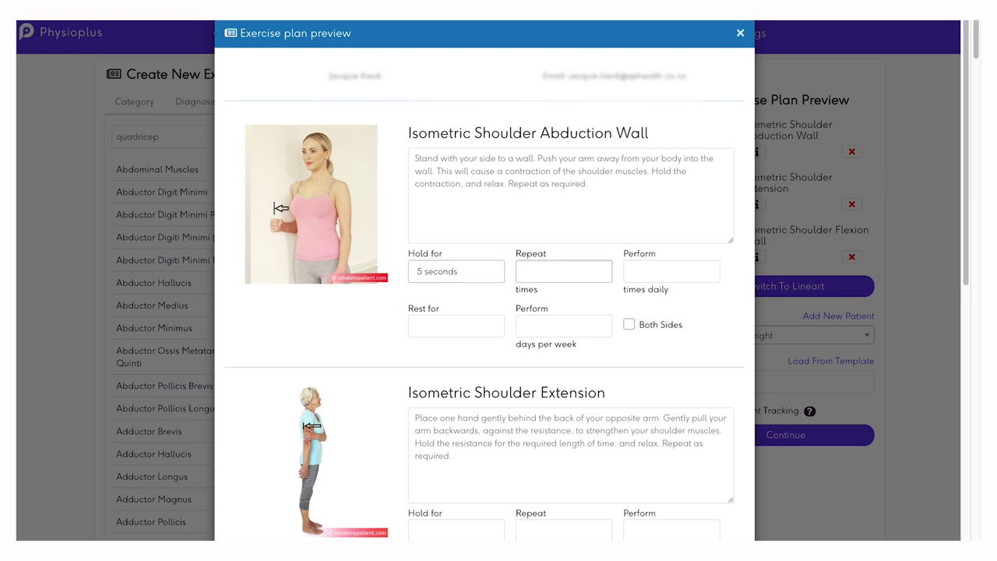
key(Tab)
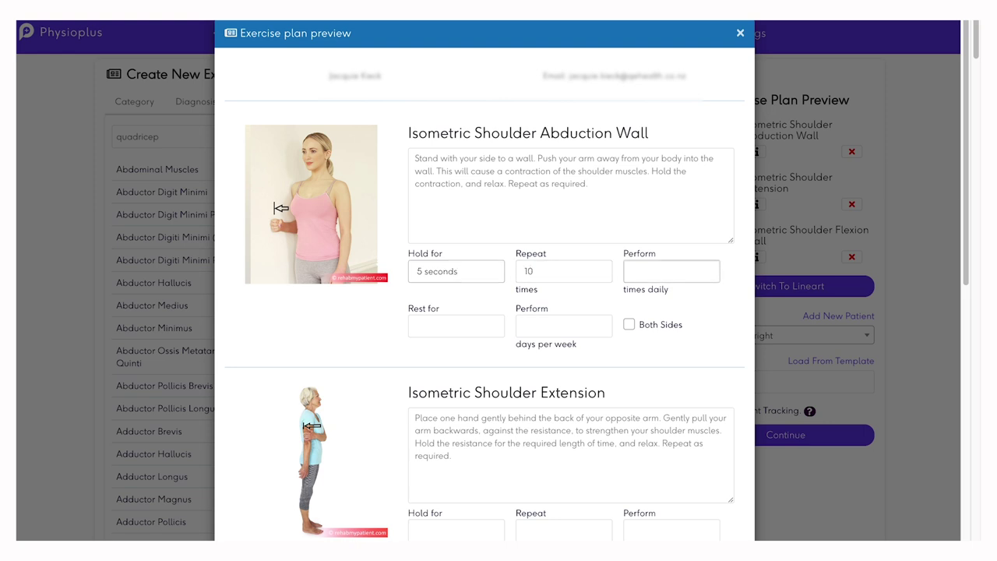
scroll(482, 311, down, 6)
click(460, 512)
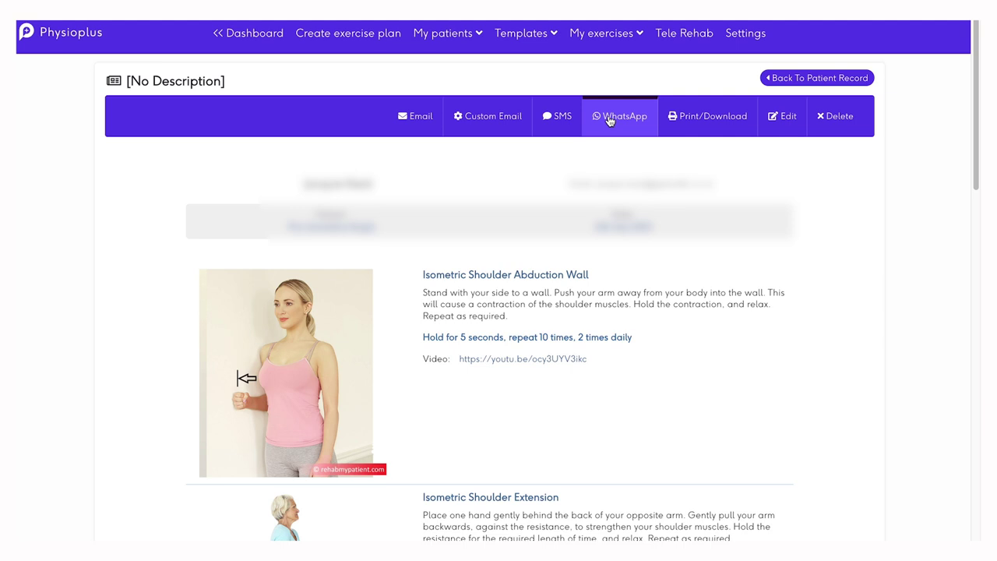
Check the plan's print/download options, then show the first patient's actions in My Patients
click(698, 117)
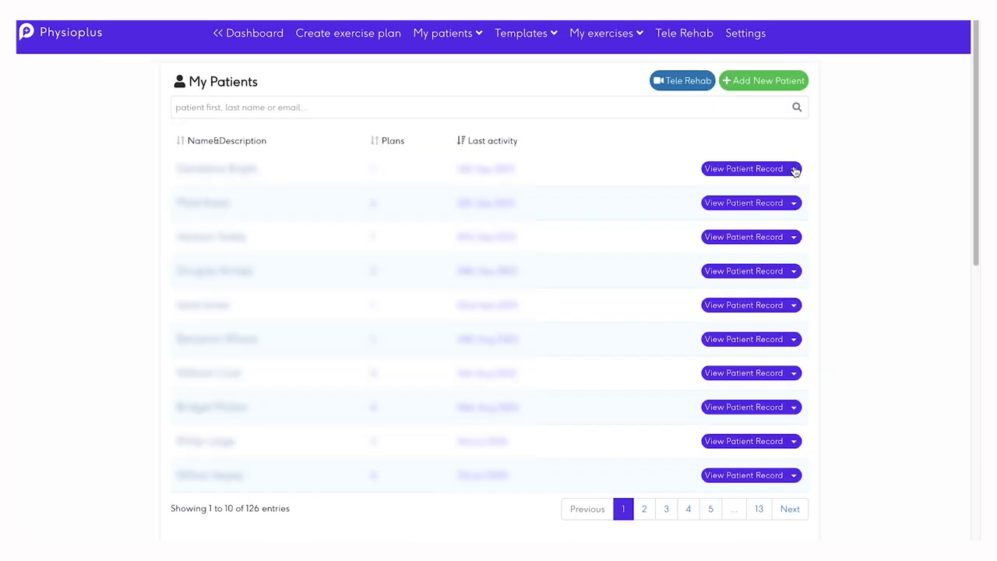
click(794, 169)
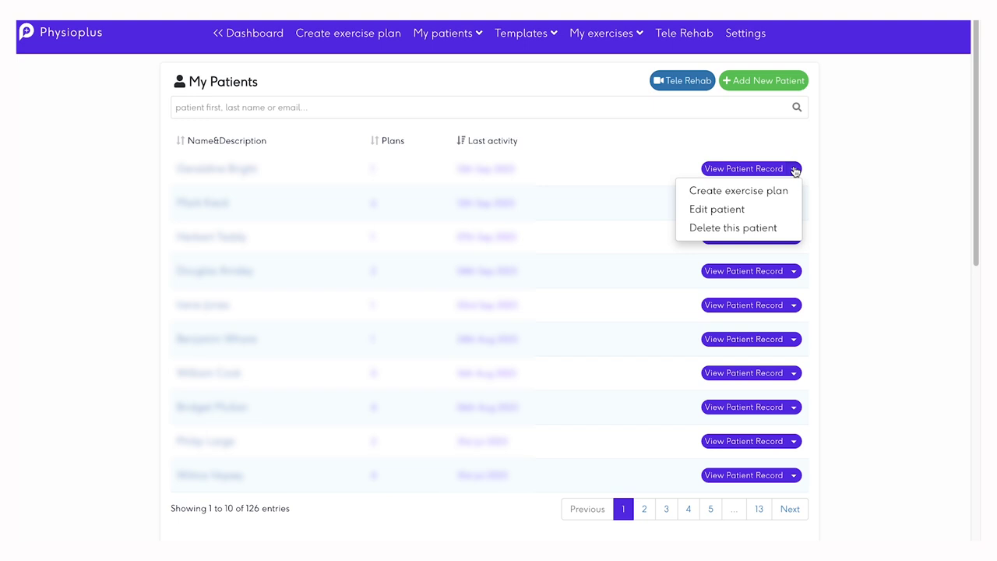
Open the first patient's record, listing one exercise plan with Photo + Video images
click(742, 168)
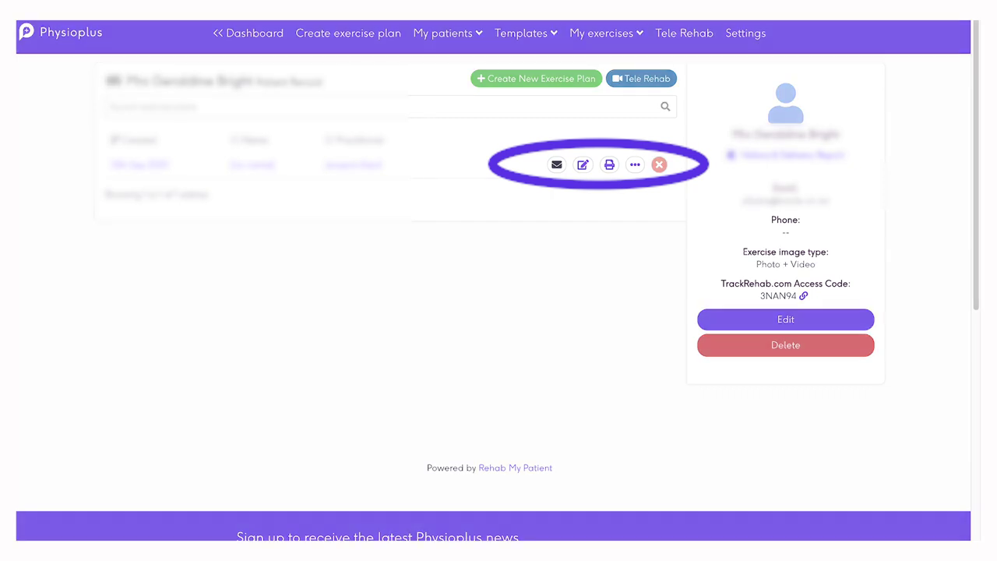
View the Create new template page, then list My Templates and try assigning one to a patient
click(549, 34)
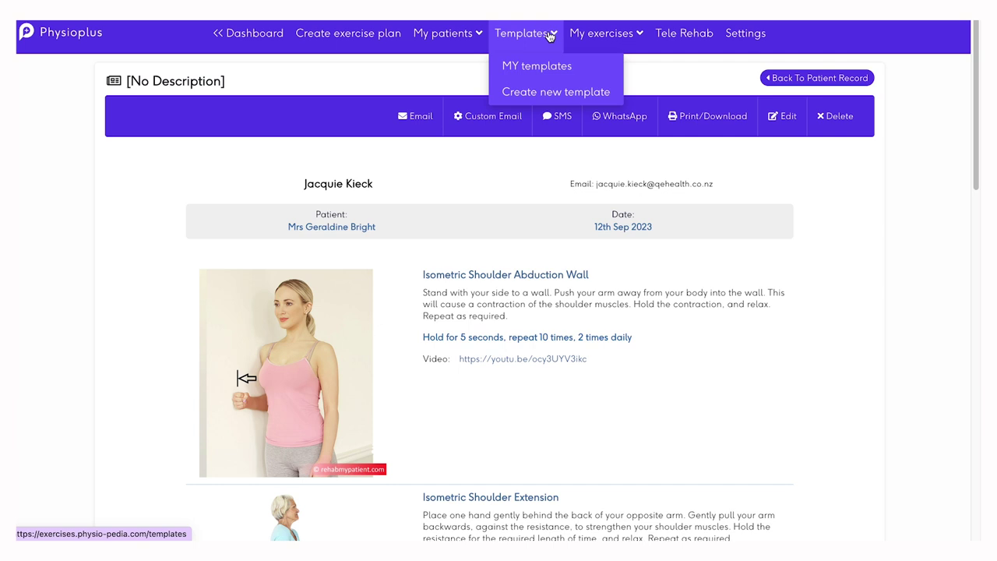
click(545, 93)
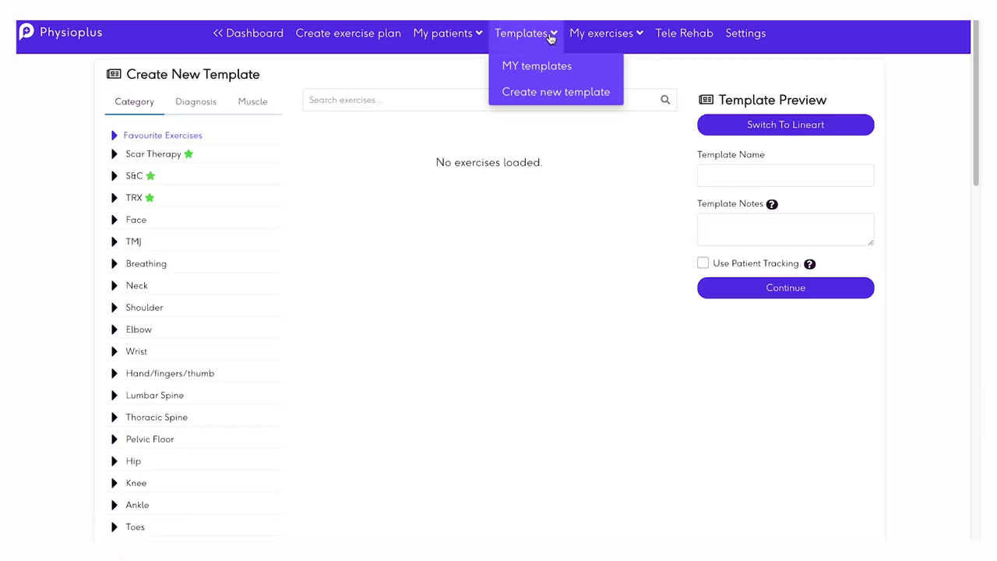
click(547, 69)
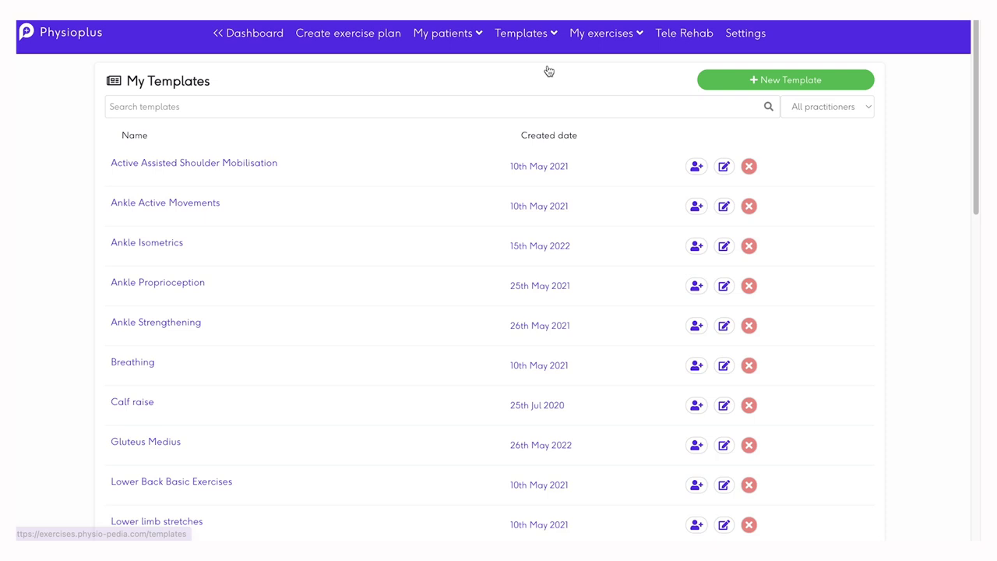
click(697, 172)
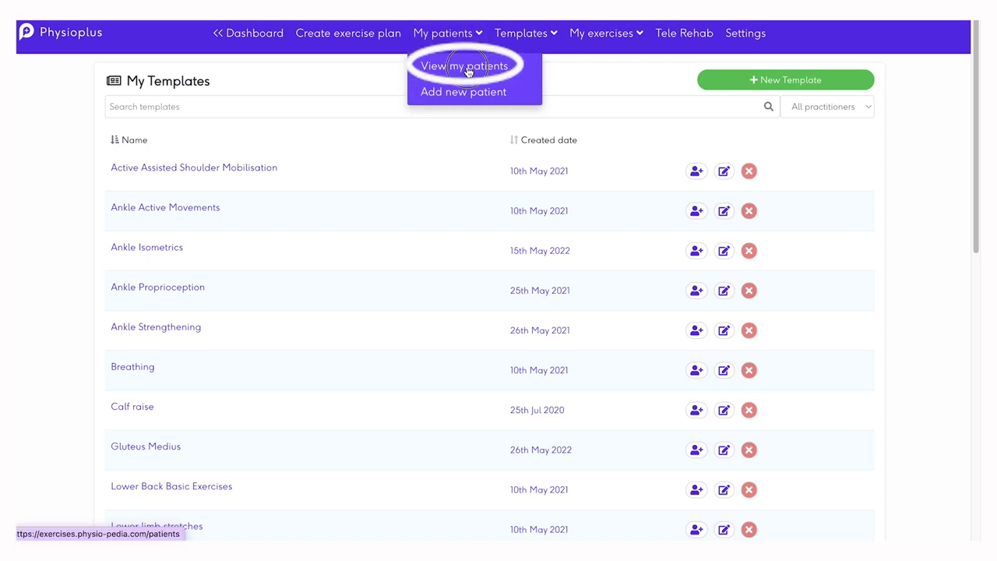
Return from My Templates to the My Patients list of 126 entries
click(468, 70)
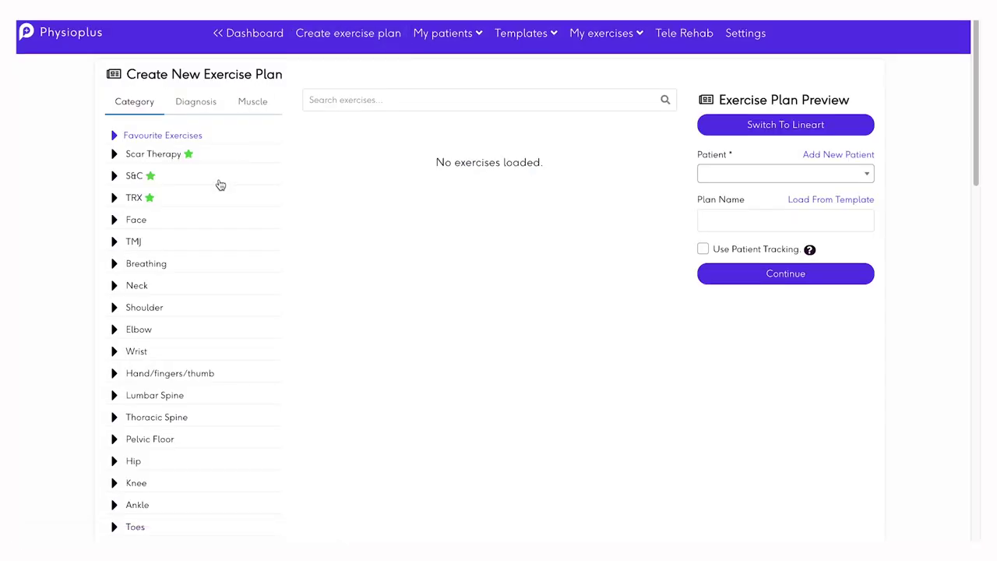
Expand the Advice category and list the Shoulder (49) advice sheets
scroll(218, 185, down, 6)
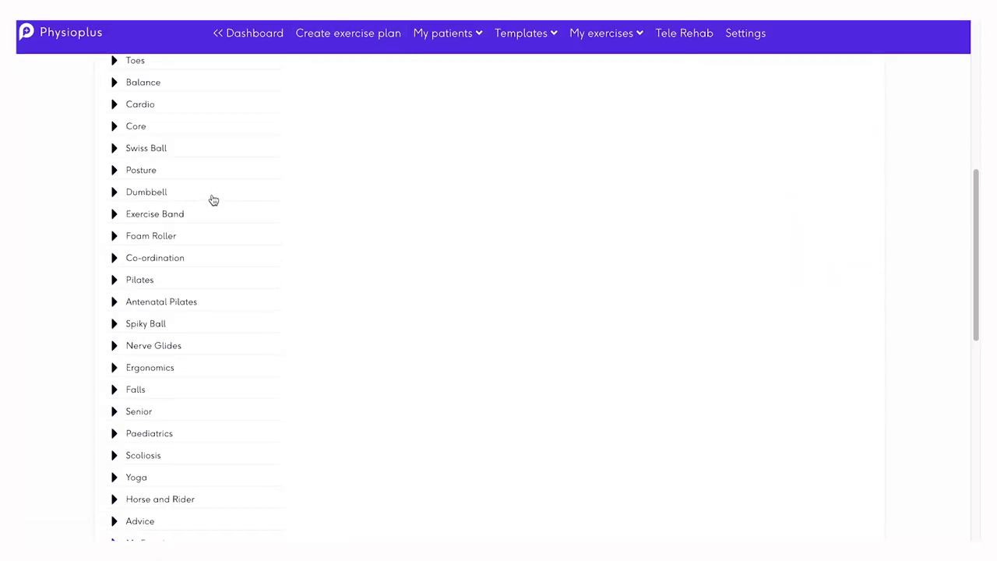
scroll(211, 198, down, 5)
scroll(211, 198, up, 5)
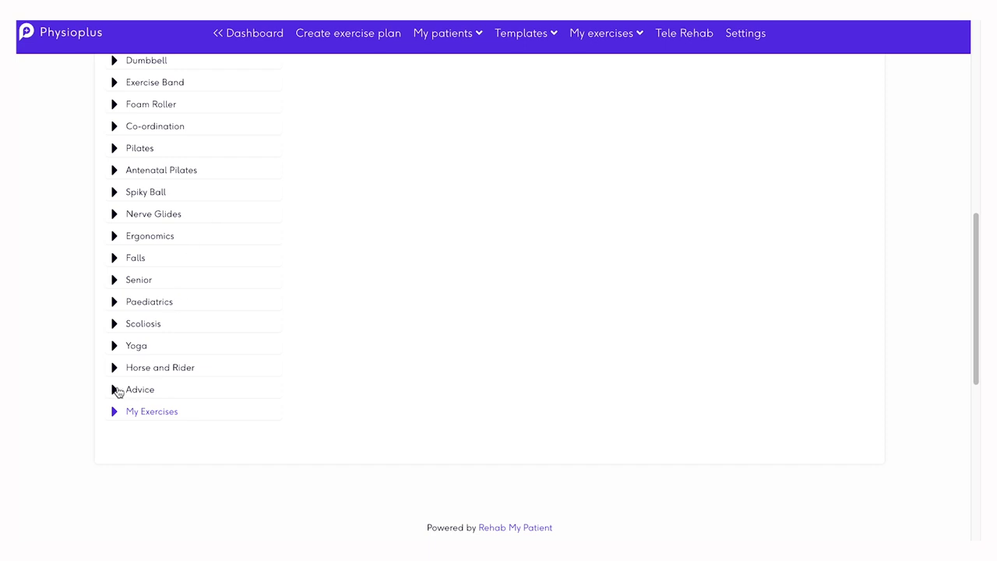
click(116, 390)
scroll(188, 392, down, 4)
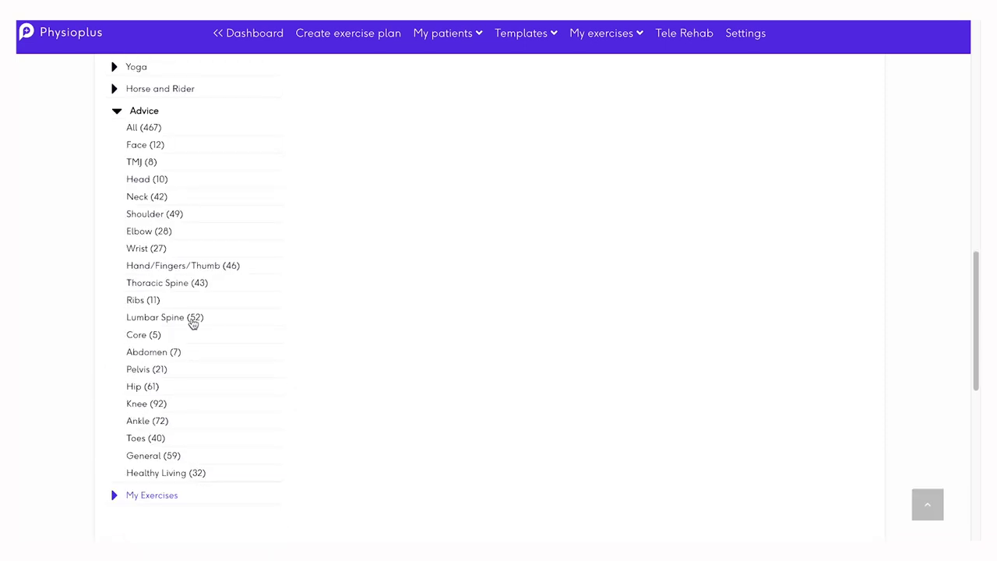
click(134, 215)
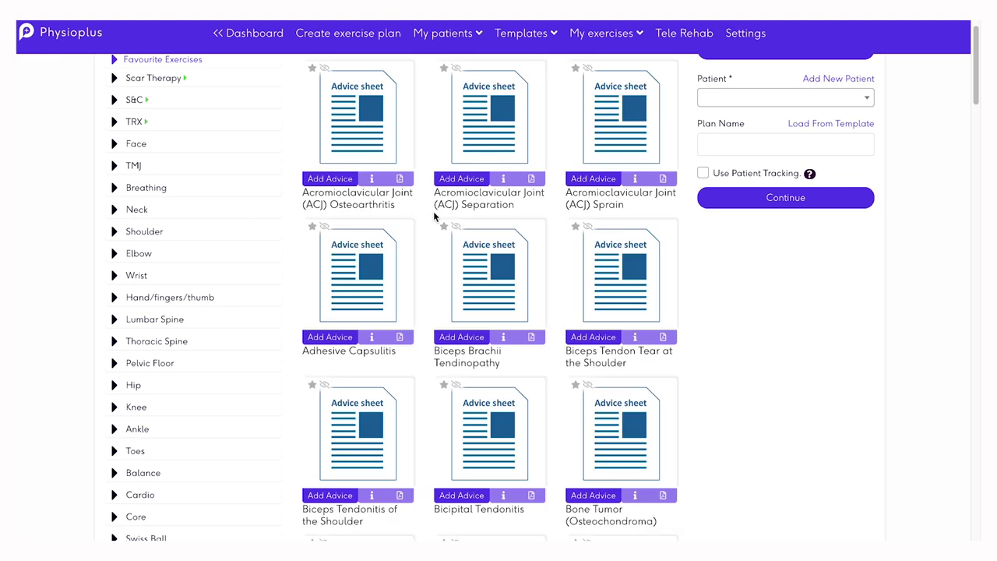
mouse_move(635, 183)
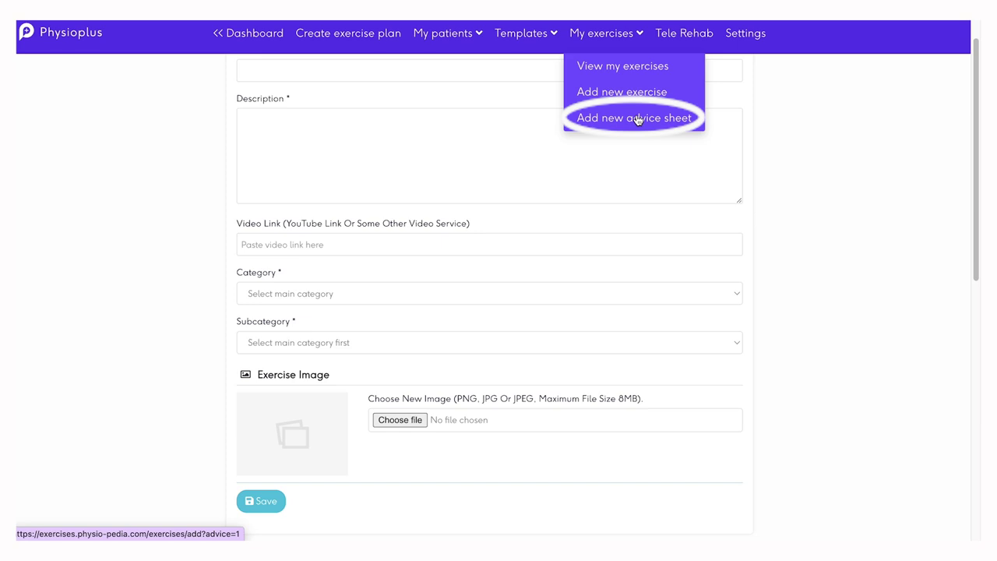
Bring up the blank Add New Advice Sheet and Add New Exercise forms under My exercises
click(637, 119)
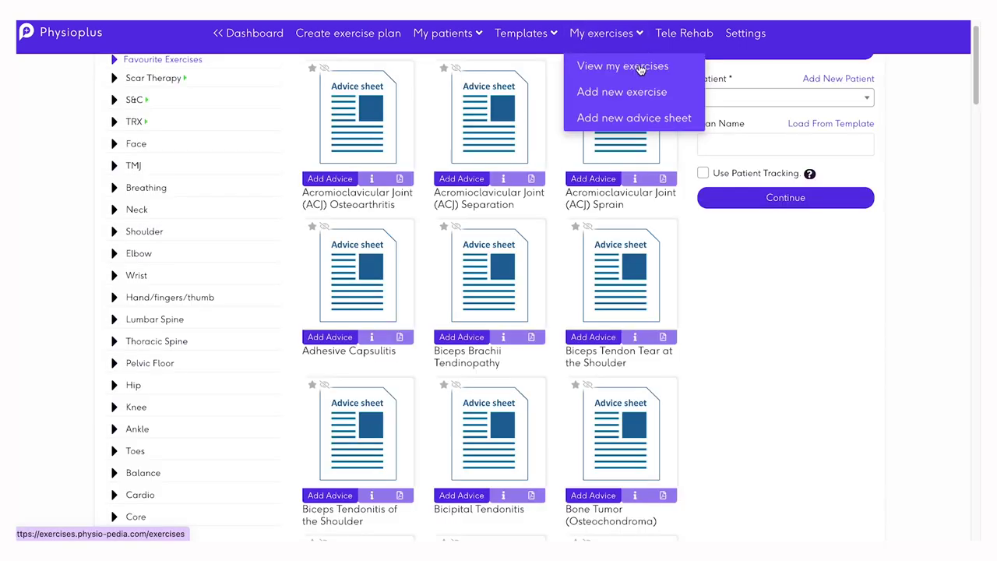
click(636, 93)
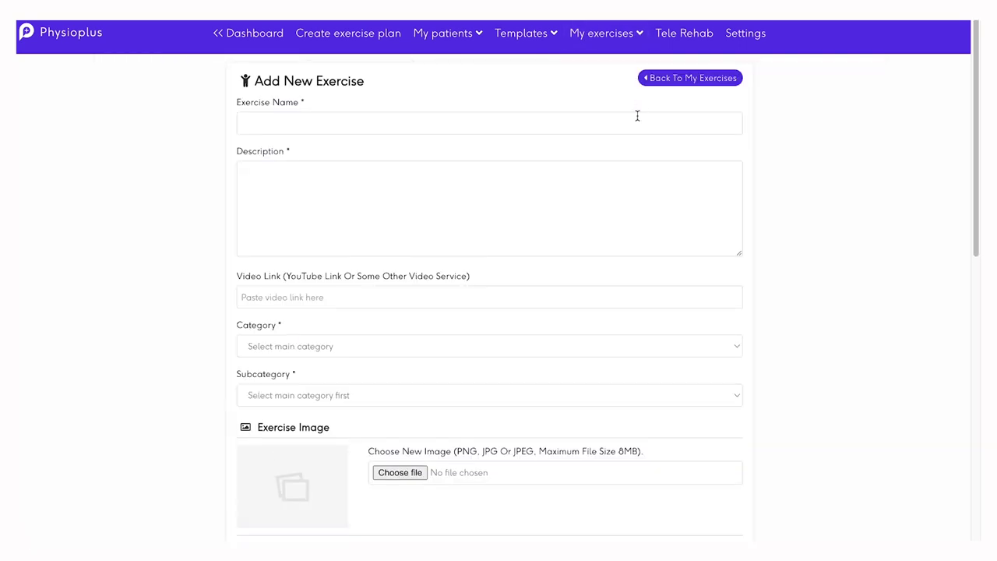
scroll(646, 160, down, 2)
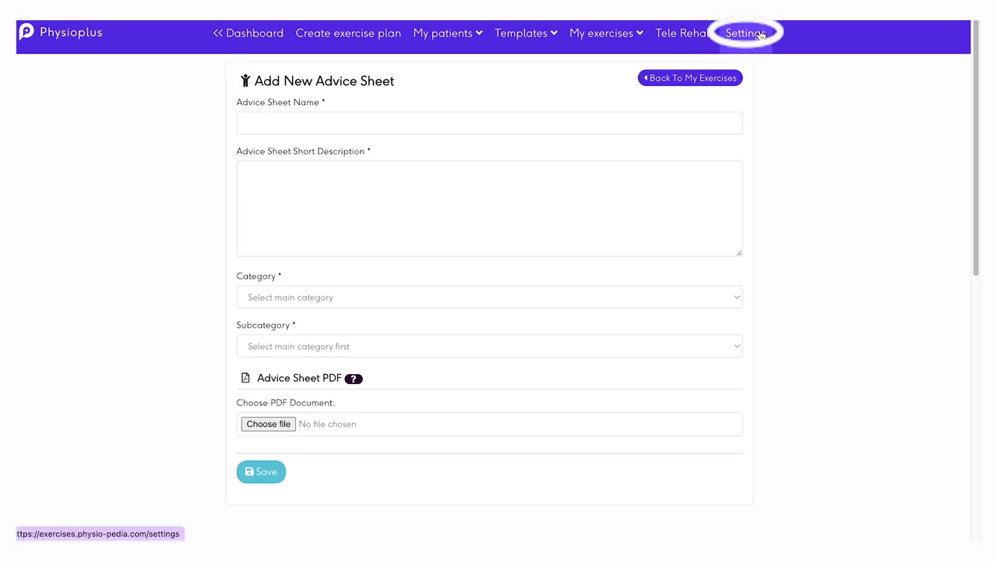
Go to Settings and view the Personalise Your Letterhead and Edit My Clinic Info pages
click(744, 34)
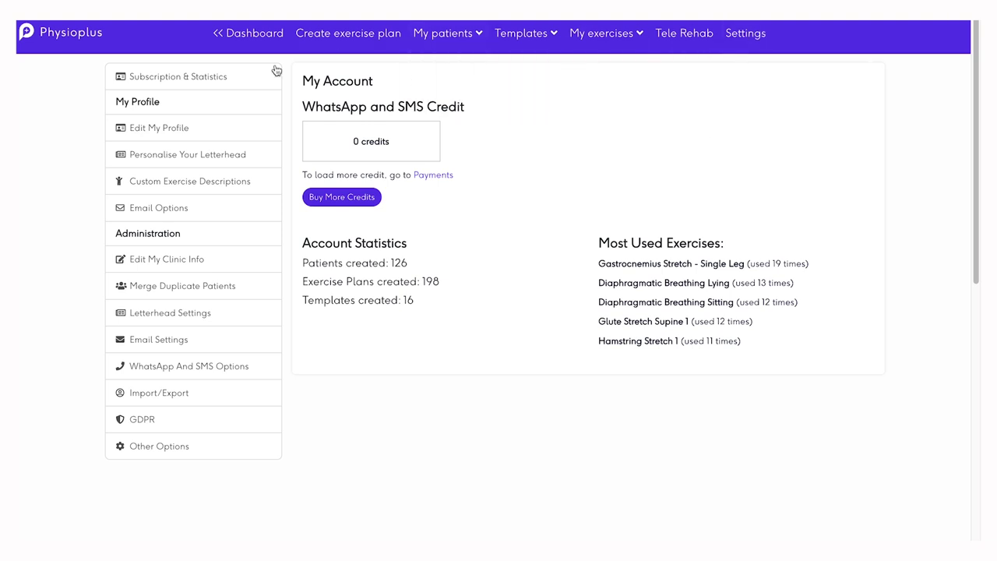
click(145, 161)
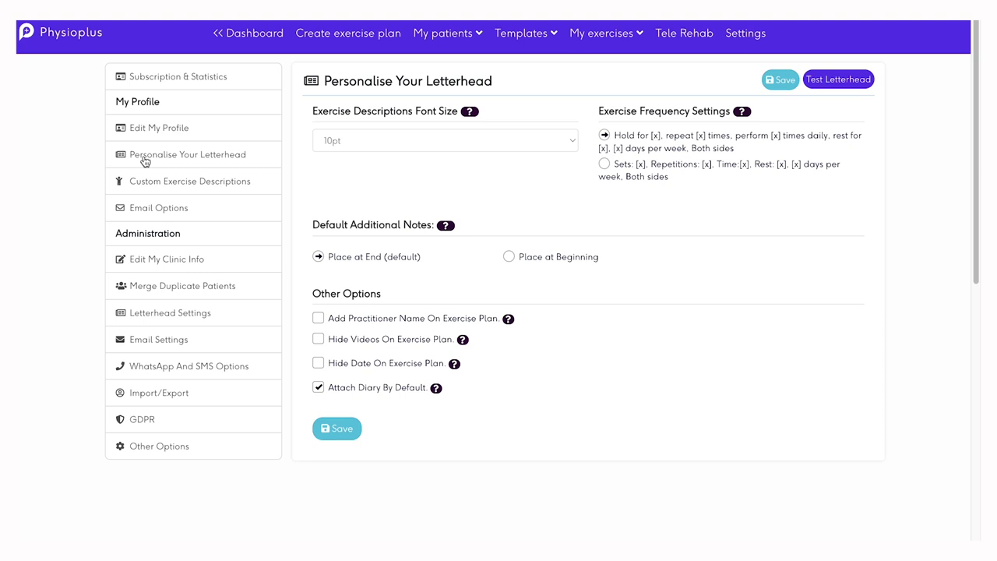
click(170, 260)
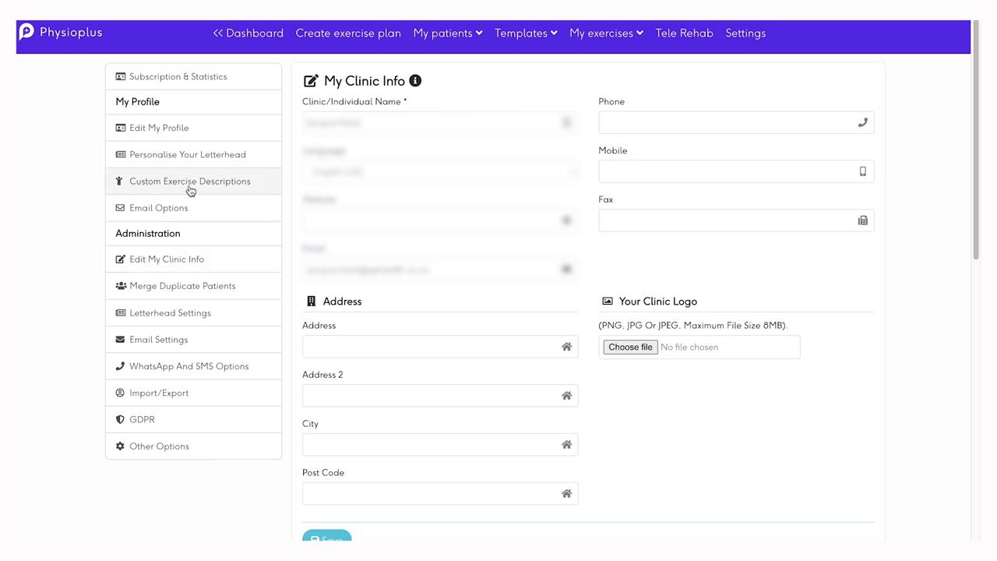
click(359, 34)
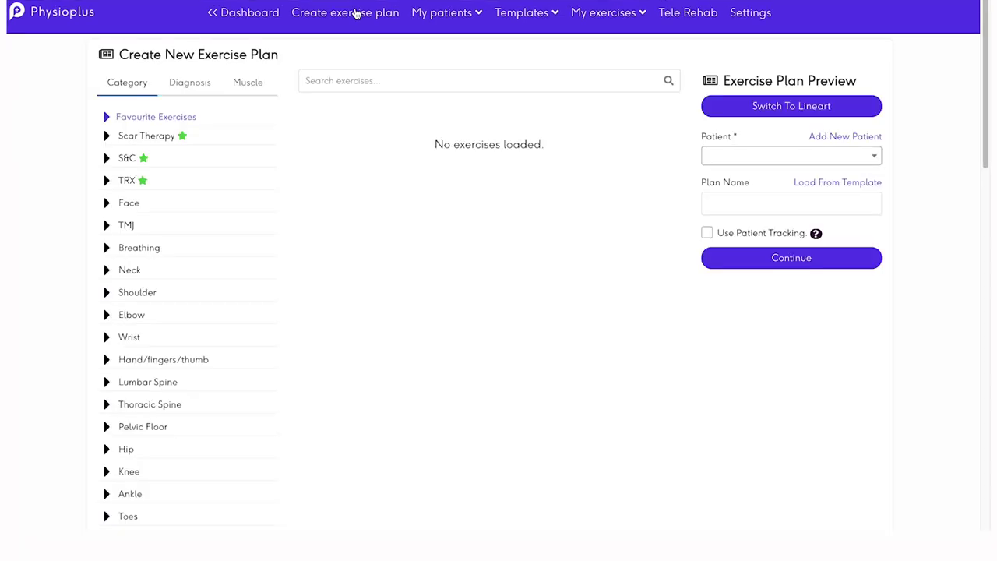